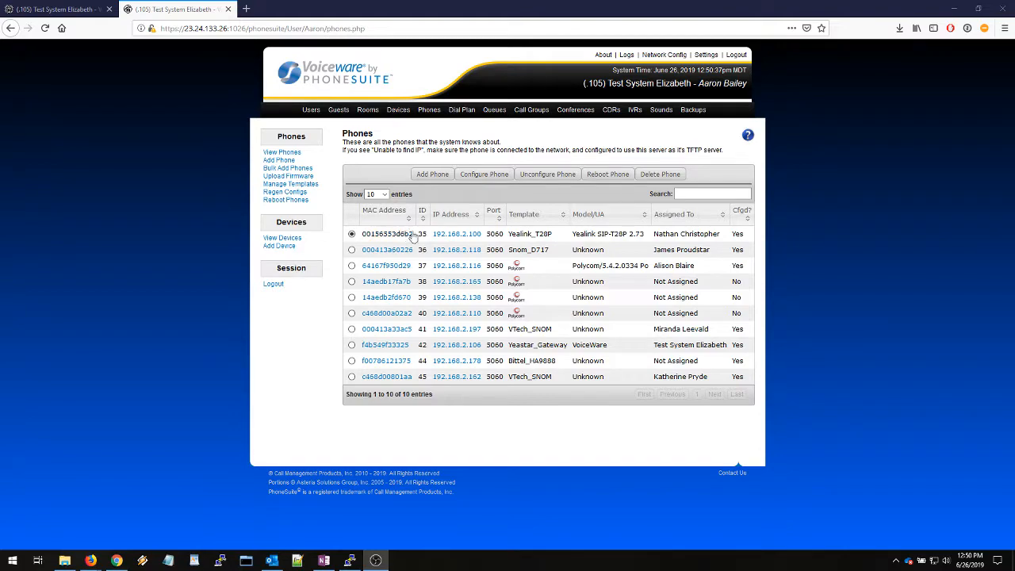
# Look at the global Digit Map field under Phone Settings on the global settings page
pyautogui.click(50, 7)
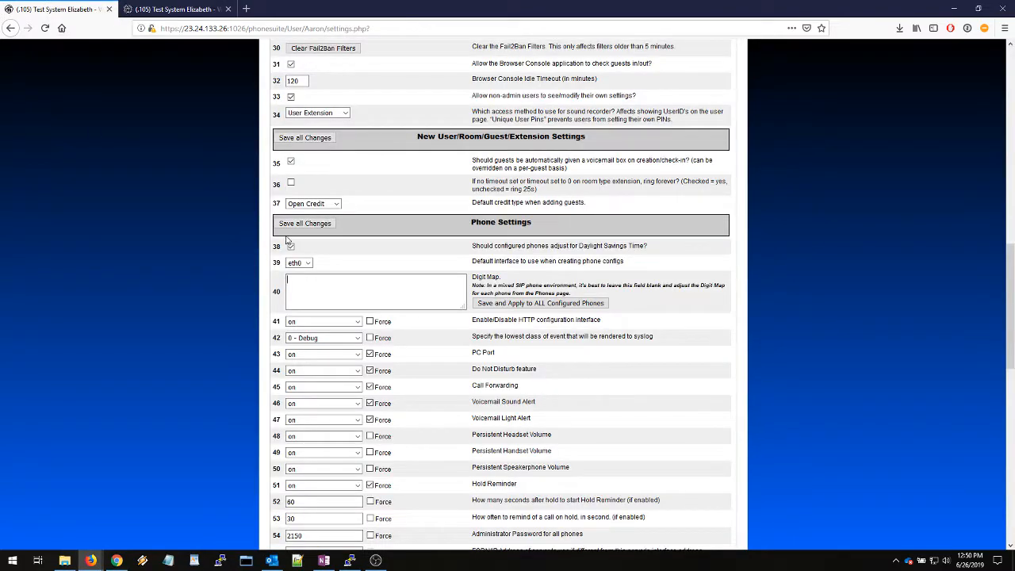
pyautogui.scroll(15, 214, 224)
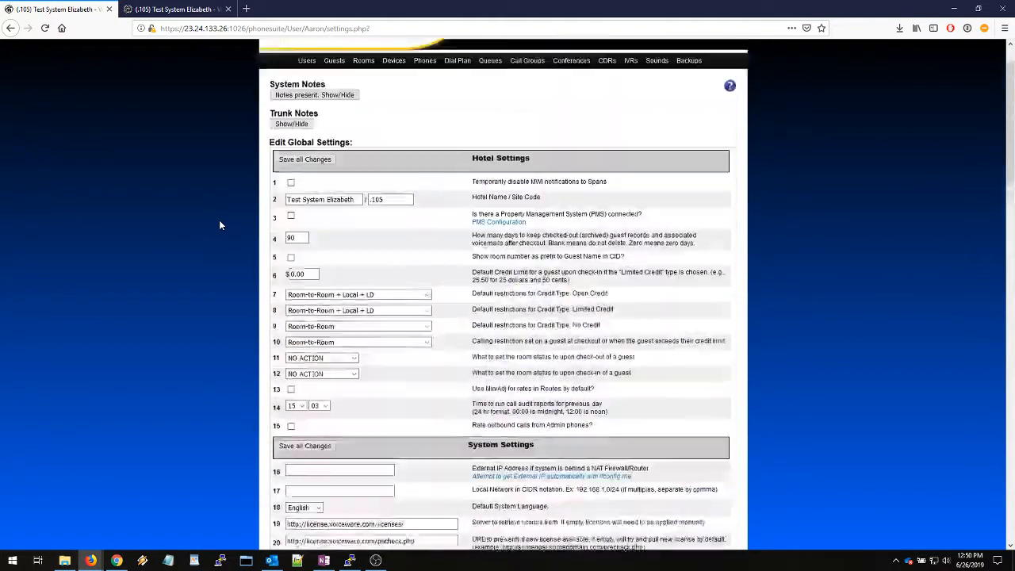
pyautogui.scroll(-14, 233, 248)
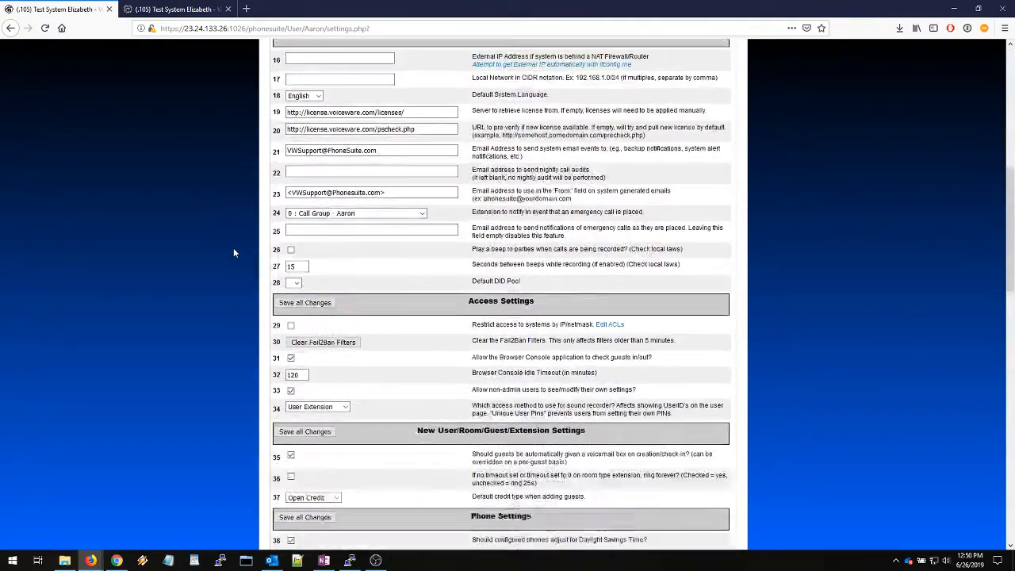
pyautogui.click(322, 340)
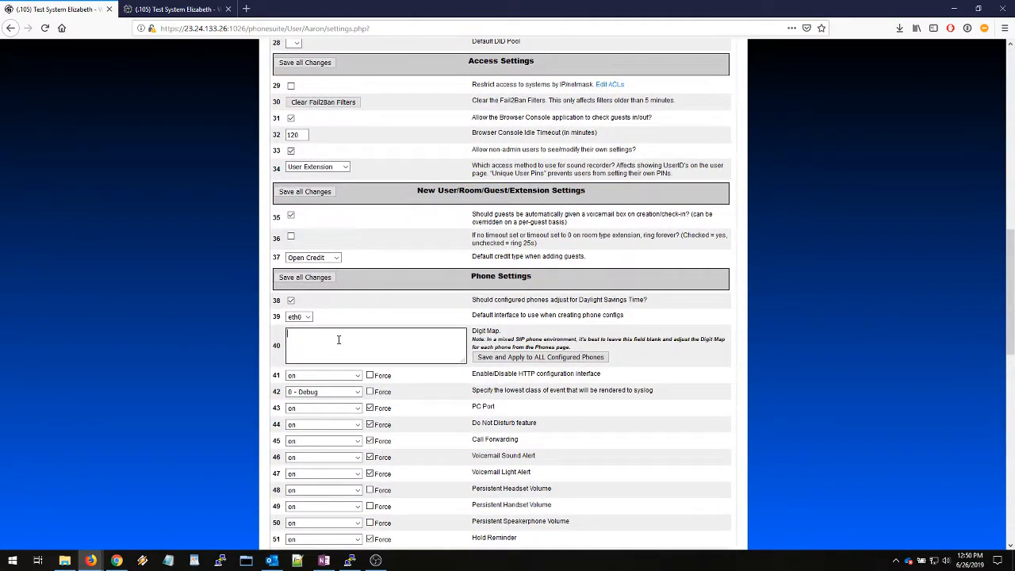
# Check the Digitmap field of the Snom_D717 phone, then leave its settings without saving
pyautogui.click(178, 11)
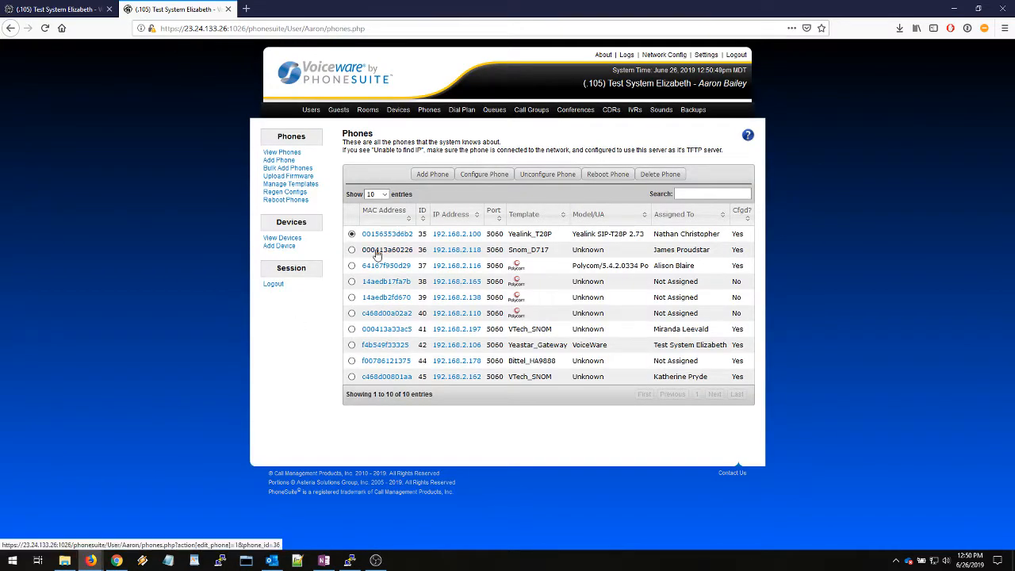
pyautogui.click(379, 252)
pyautogui.scroll(-3, 388, 317)
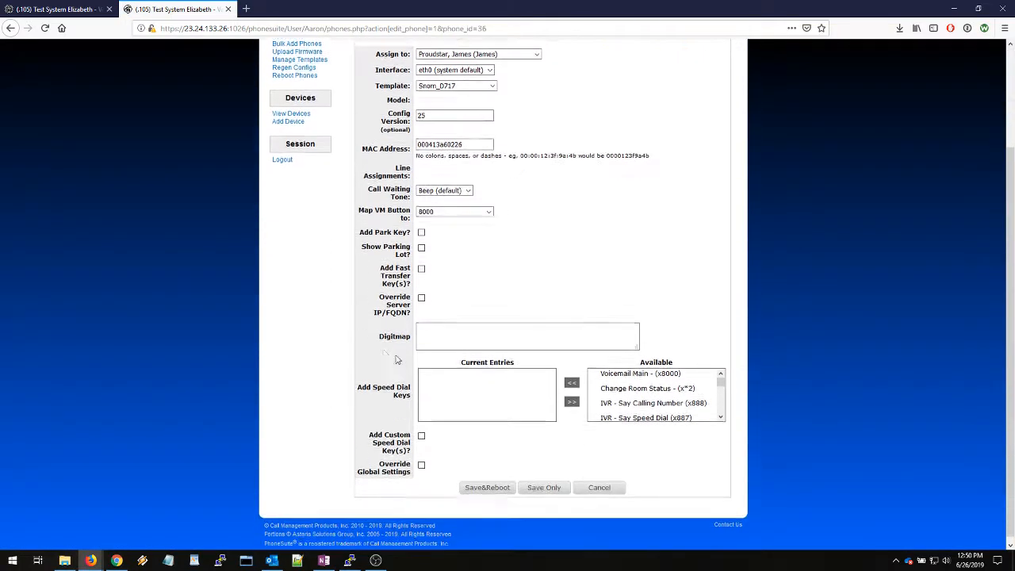
pyautogui.click(444, 330)
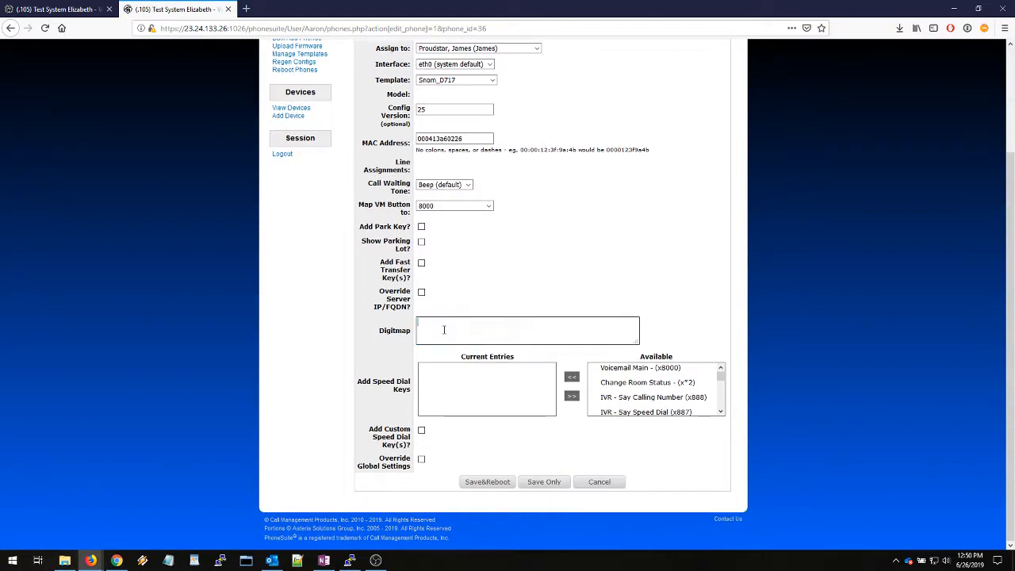
pyautogui.click(605, 490)
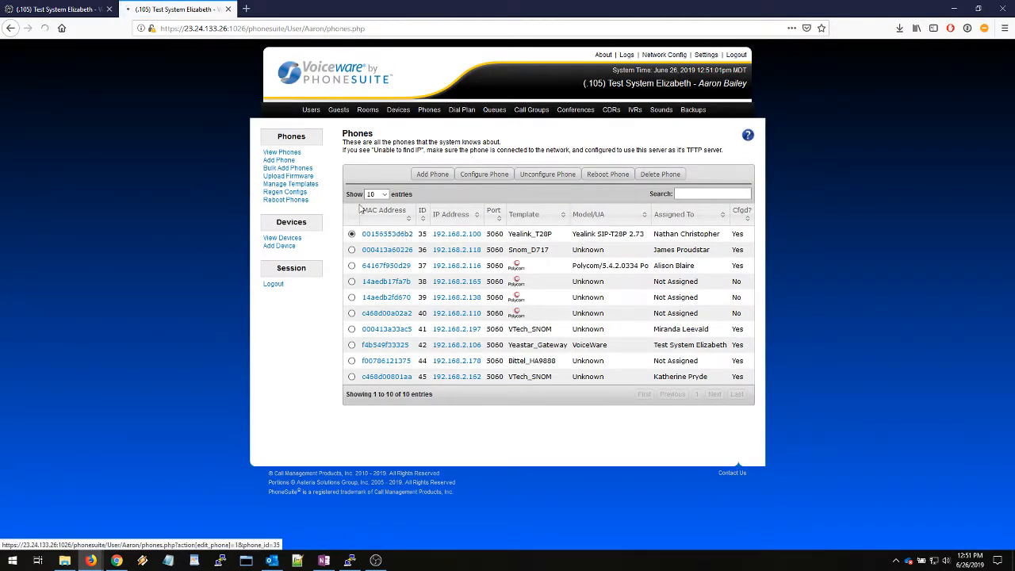
# Check the Digitmap field of the Yealink_T28P phone, then leave its settings without saving
pyautogui.click(380, 234)
pyautogui.scroll(-1, 367, 345)
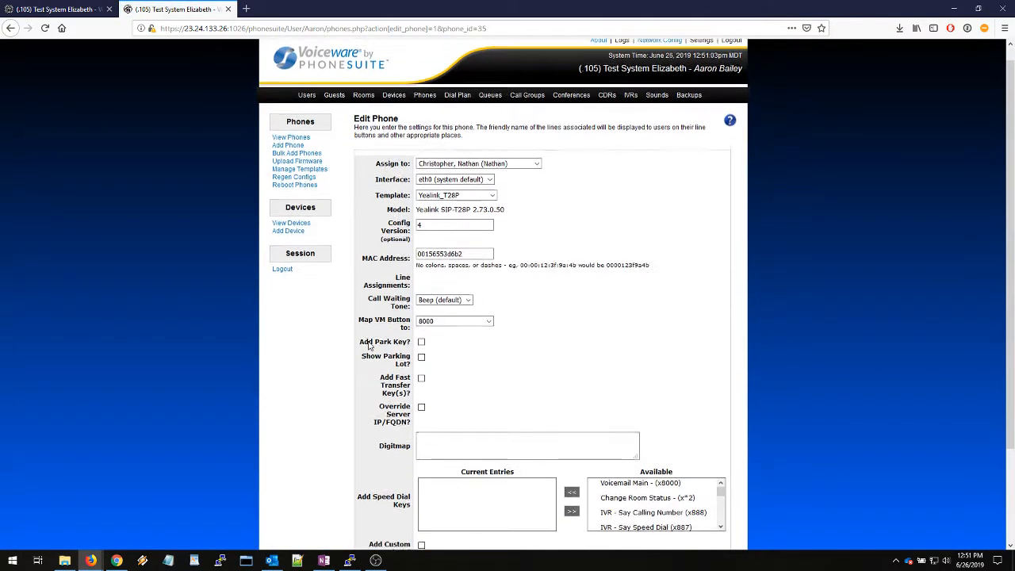
pyautogui.scroll(-1, 367, 345)
pyautogui.scroll(-2, 384, 372)
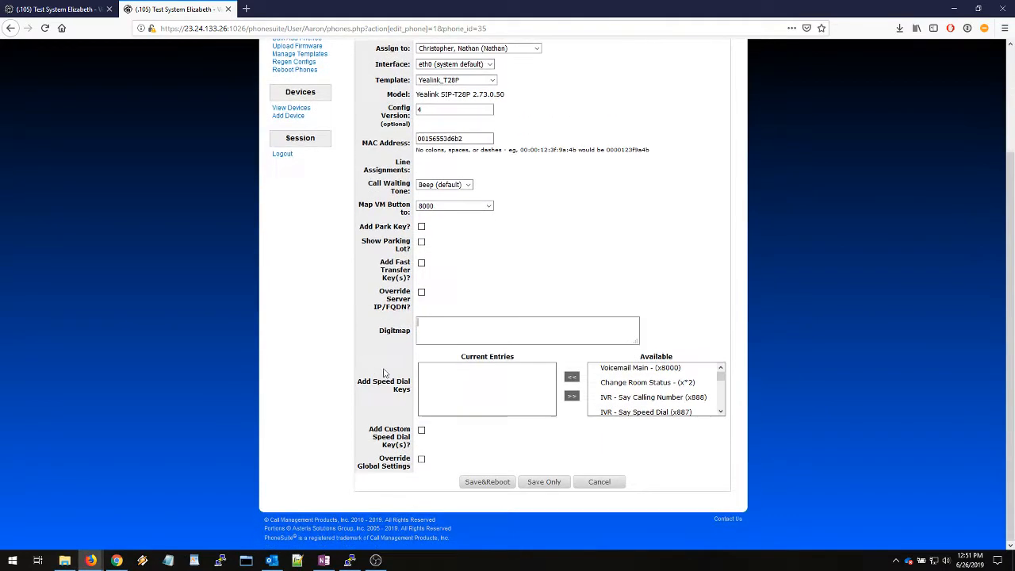
pyautogui.scroll(-3, 609, 485)
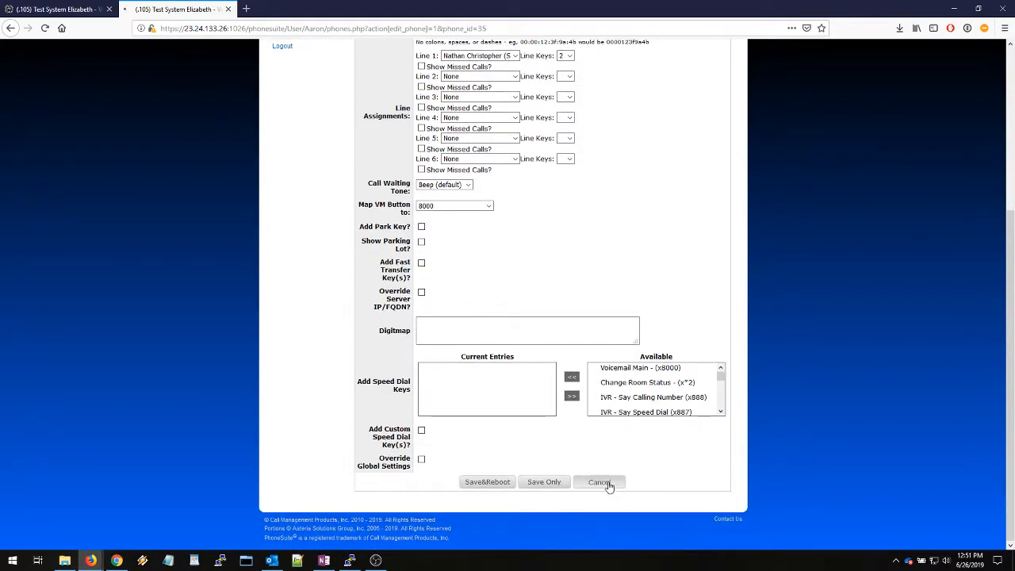
pyautogui.click(599, 482)
# Set the global Digit Map to 8000 and apply it to all configured phones, declining the reboot
pyautogui.click(60, 8)
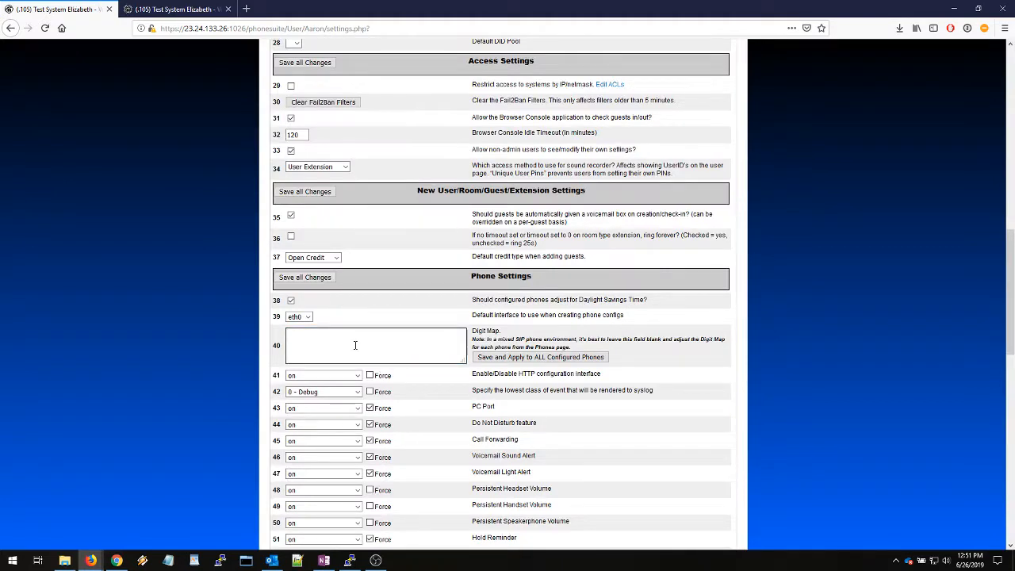
pyautogui.write('8000')
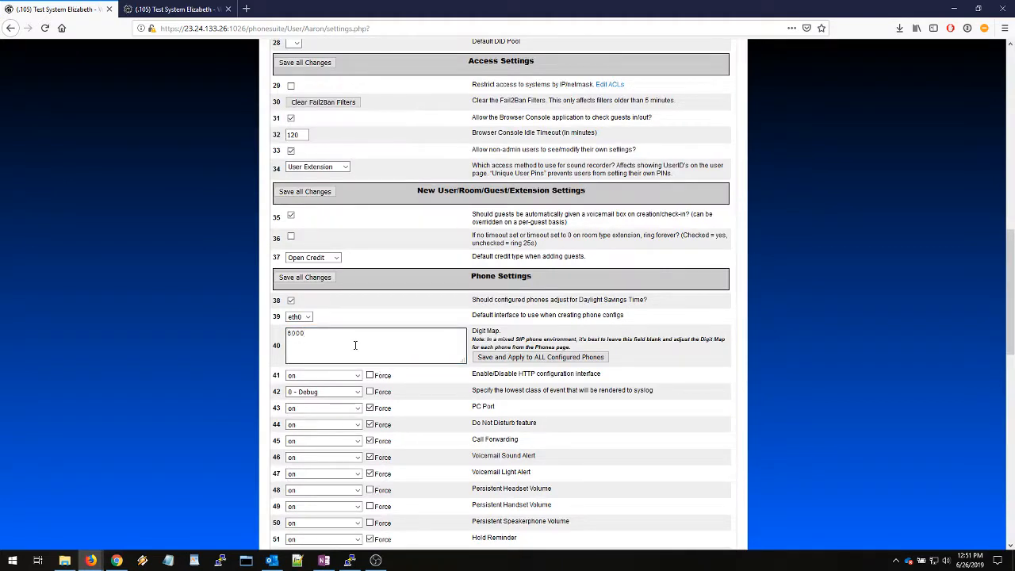
pyautogui.click(511, 358)
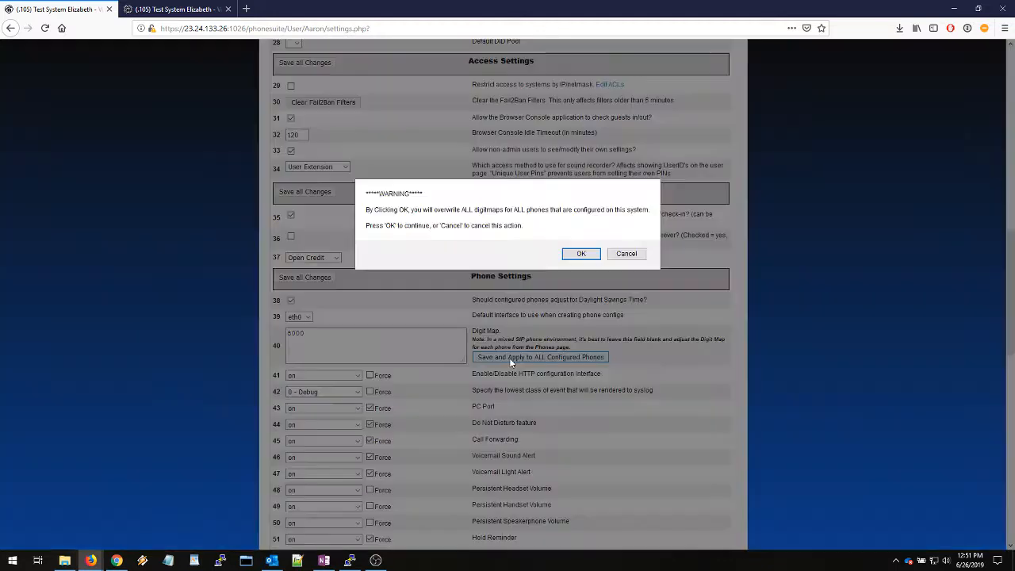
pyautogui.click(579, 255)
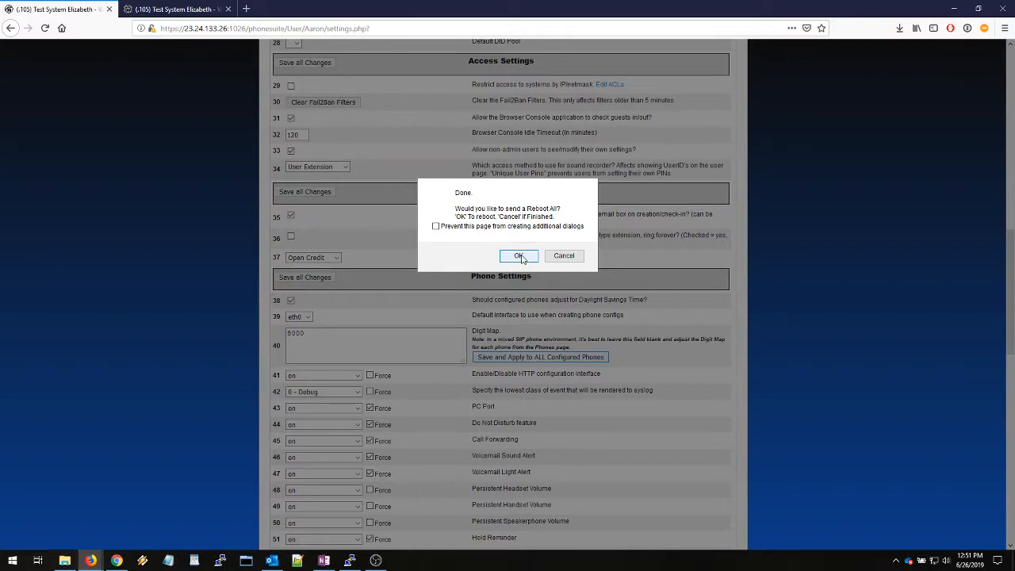
pyautogui.click(584, 258)
pyautogui.click(598, 244)
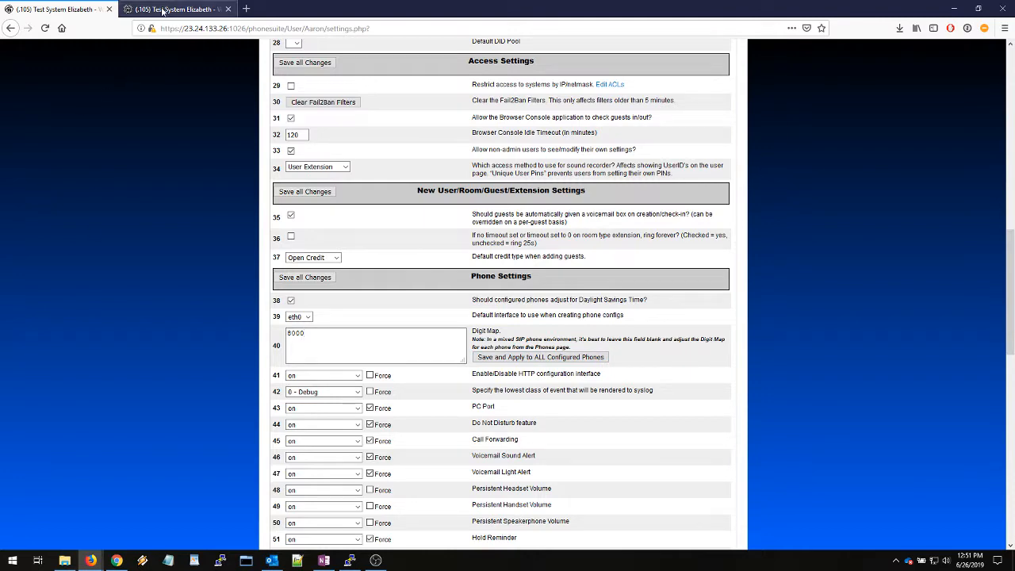
# Review the Snom_D717 phone's Digitmap after the global change, then close its settings without saving
pyautogui.click(163, 10)
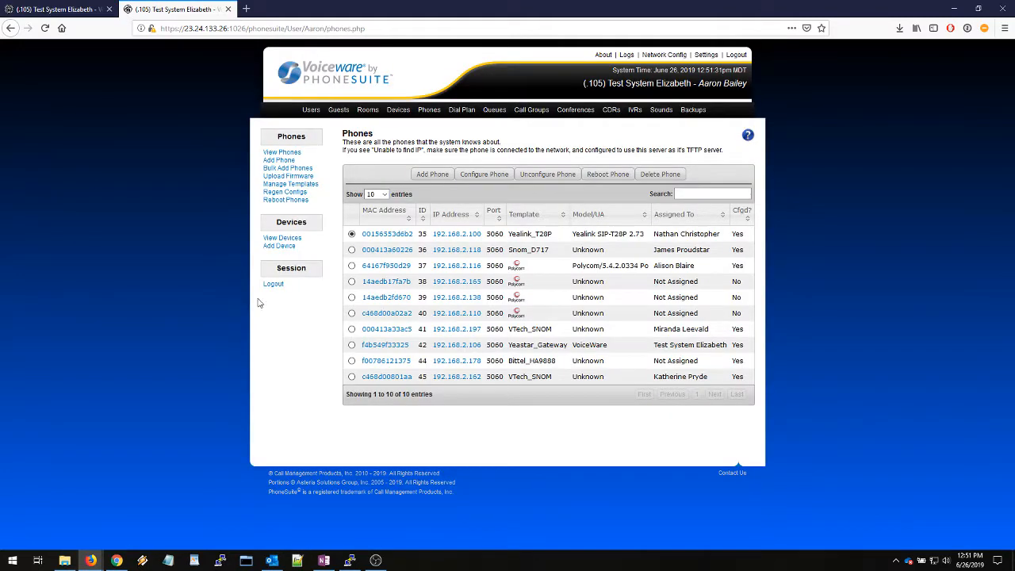
pyautogui.click(389, 251)
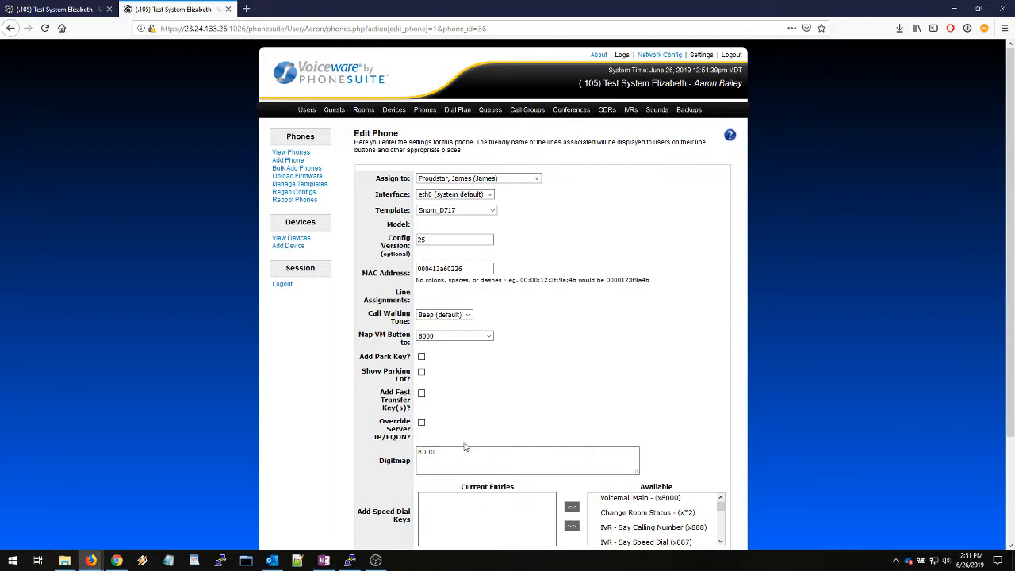
pyautogui.scroll(-3, 523, 468)
pyautogui.click(596, 483)
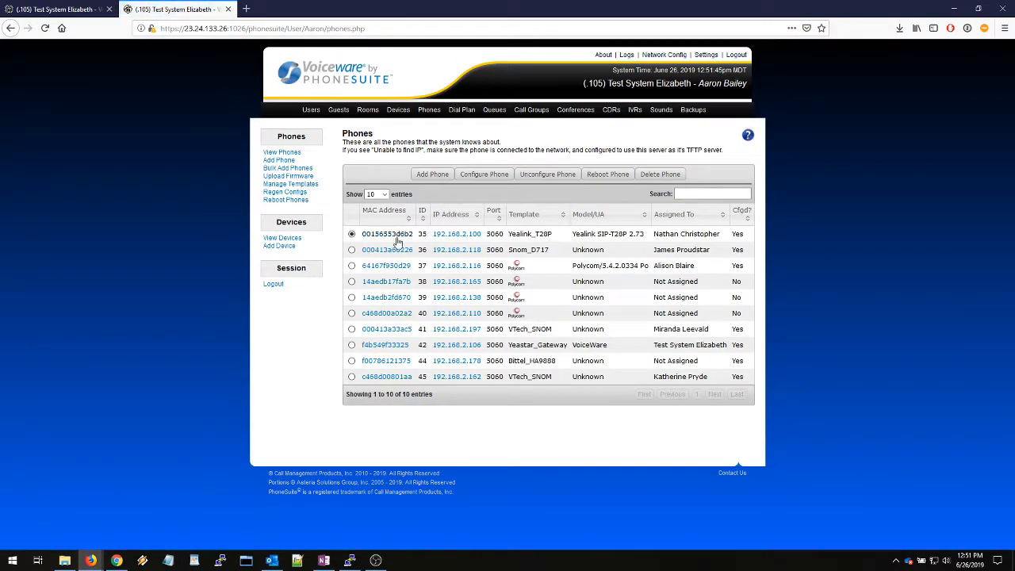
# Change the Yealink_T28P phone's Digitmap to 8000|5080 and save it without rebooting the phone
pyautogui.click(397, 239)
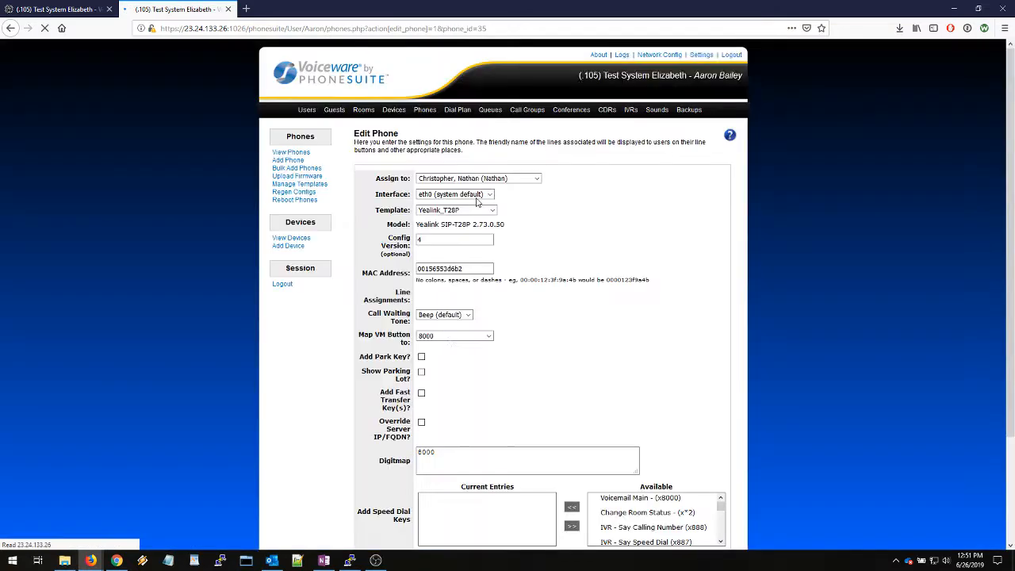
pyautogui.scroll(-3, 463, 385)
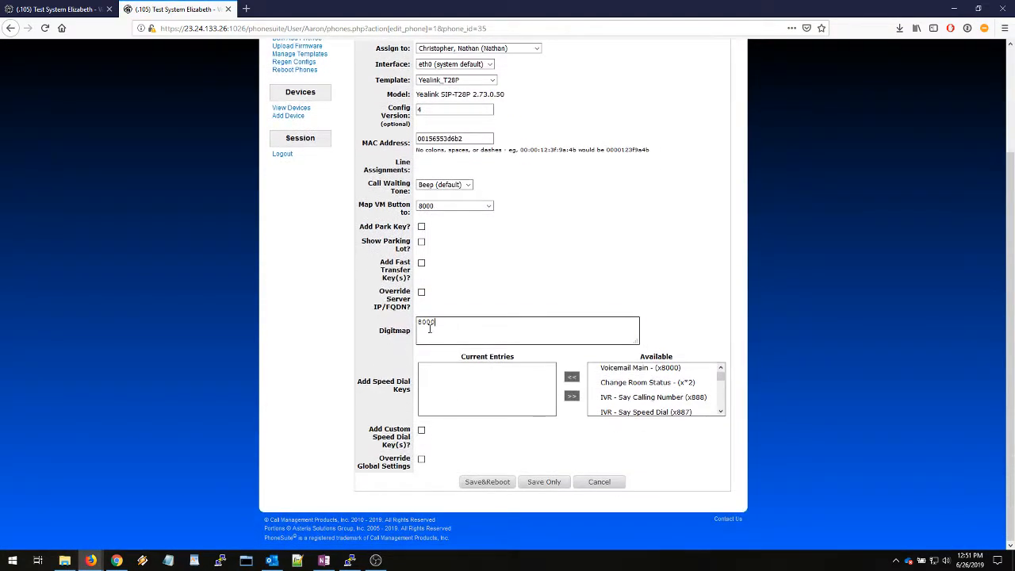
pyautogui.click(324, 335)
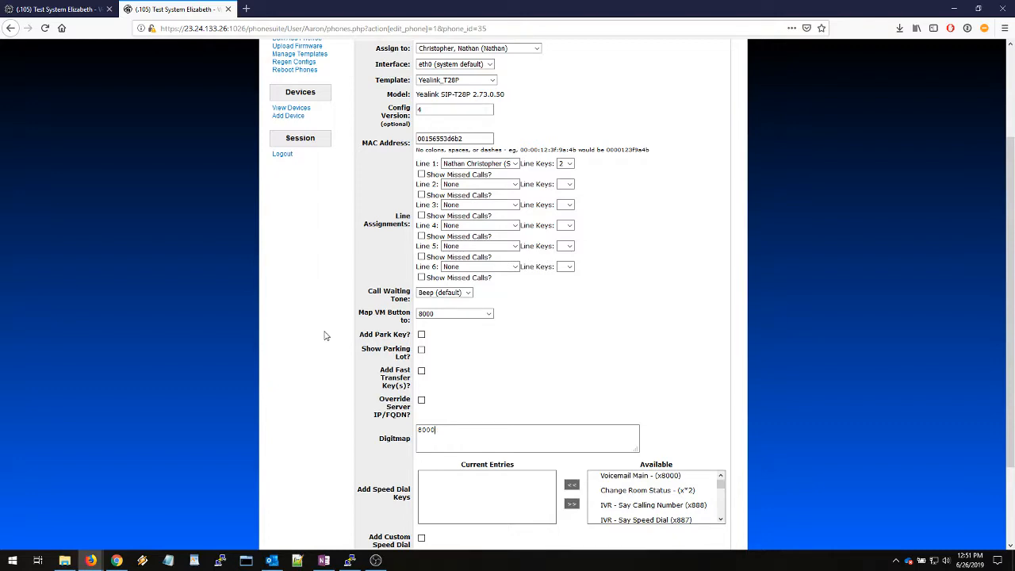
pyautogui.scroll(-3, 324, 335)
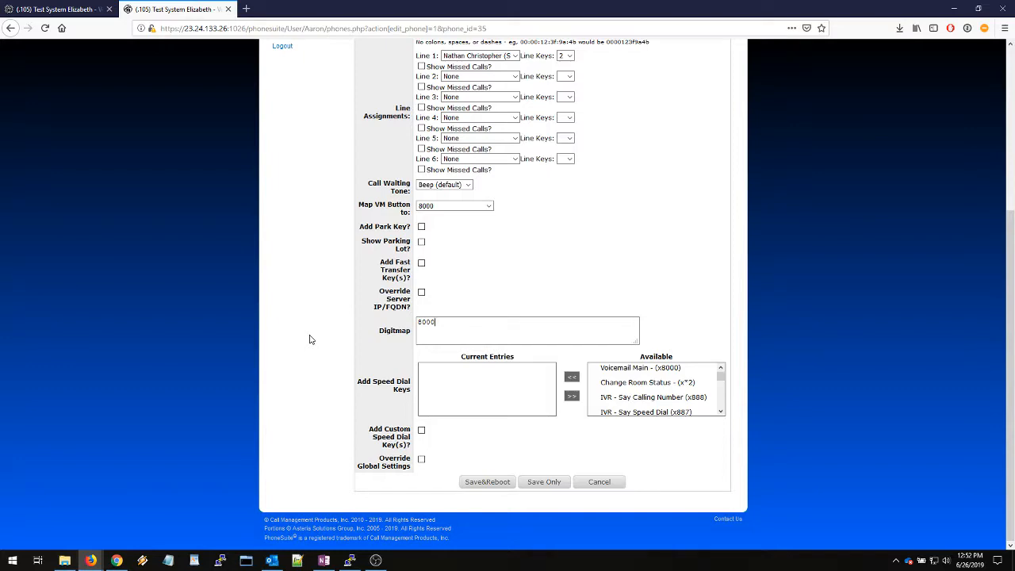
pyautogui.scroll(5, 310, 339)
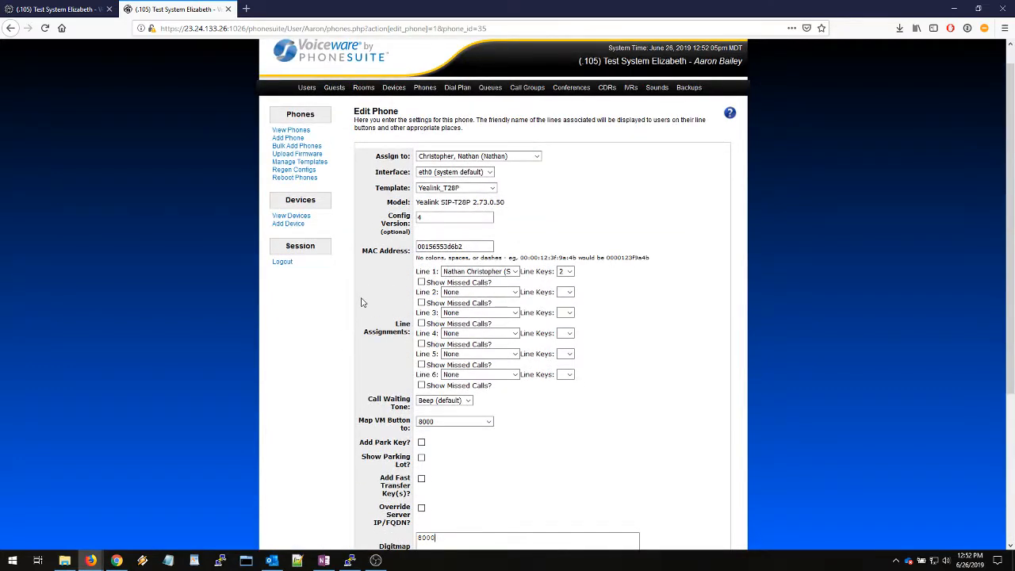
pyautogui.scroll(-5, 361, 302)
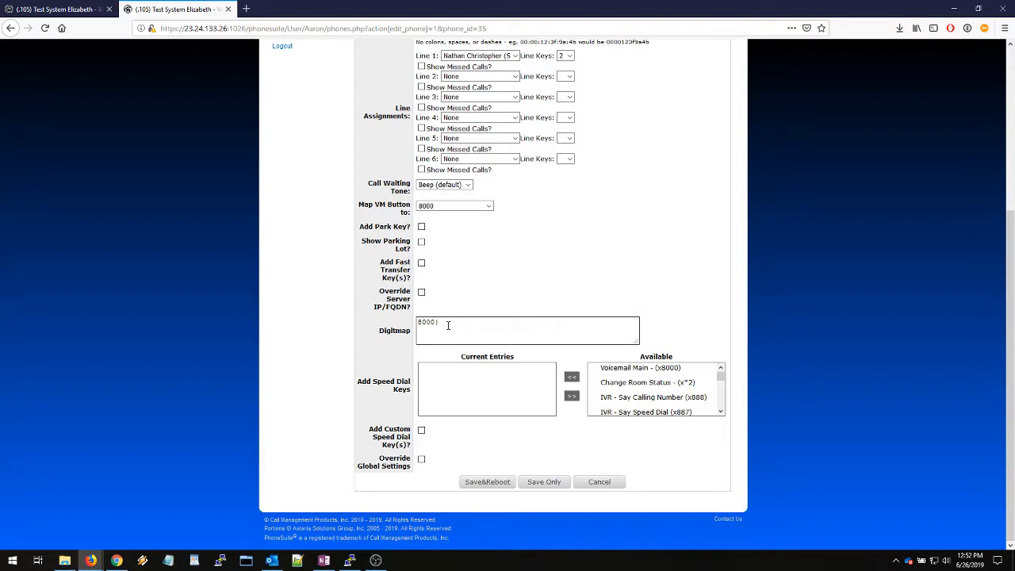
pyautogui.write('|5080')
pyautogui.click(542, 483)
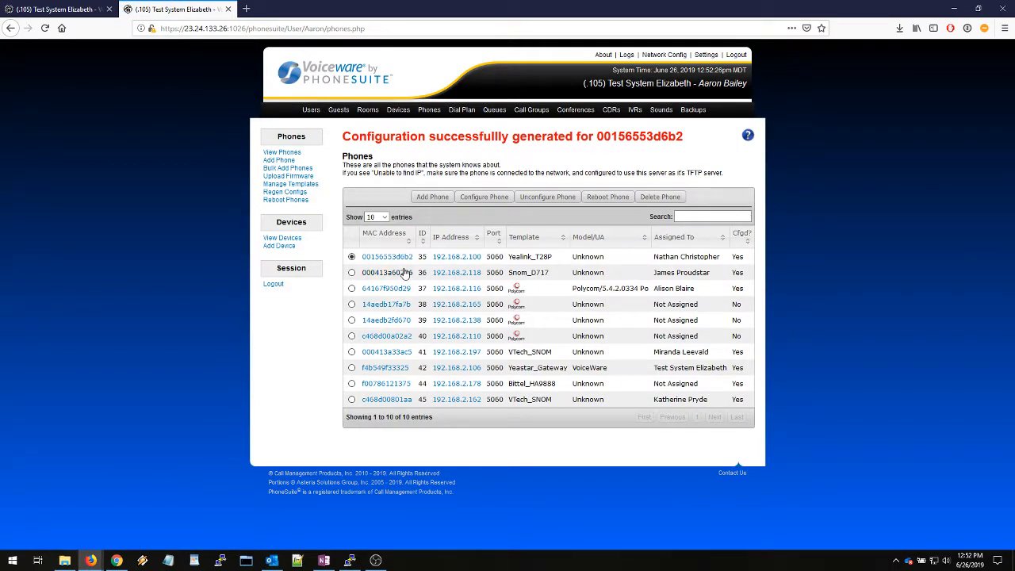
# Extend the global Digit Map to 8000|888 and apply it to all configured phones, declining the reboot
pyautogui.click(79, 12)
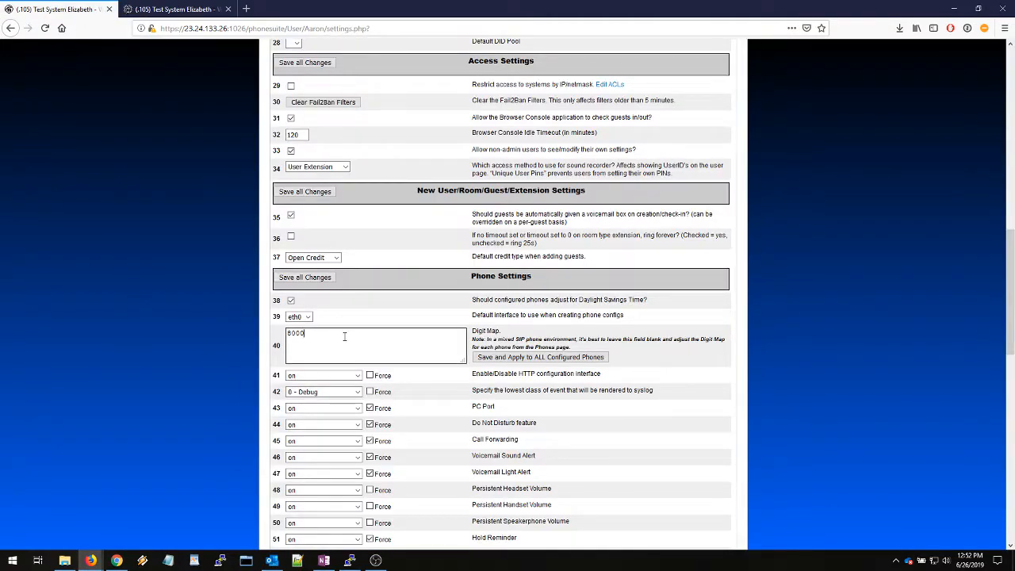
pyautogui.write('|888')
pyautogui.click(490, 358)
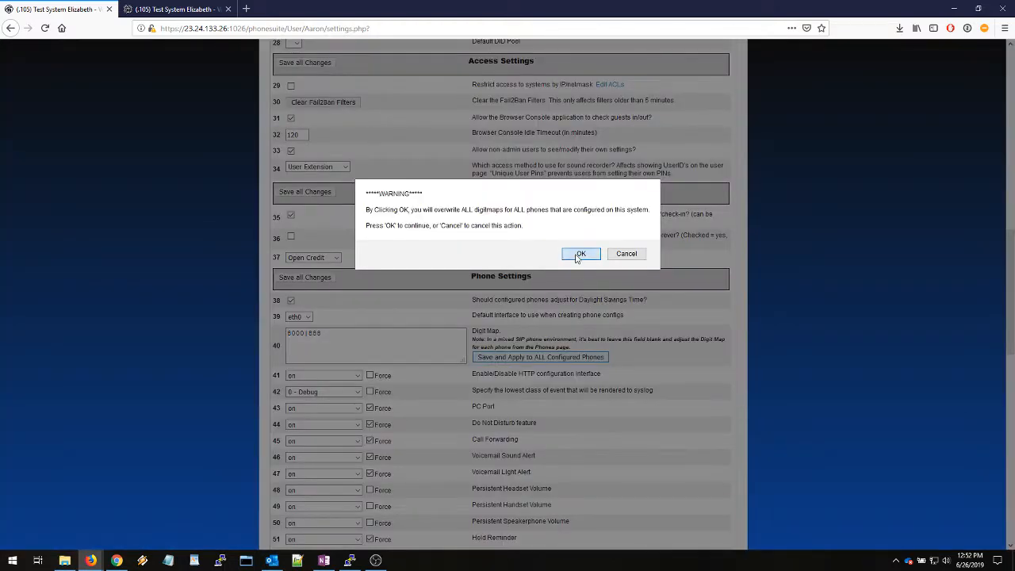
pyautogui.click(582, 252)
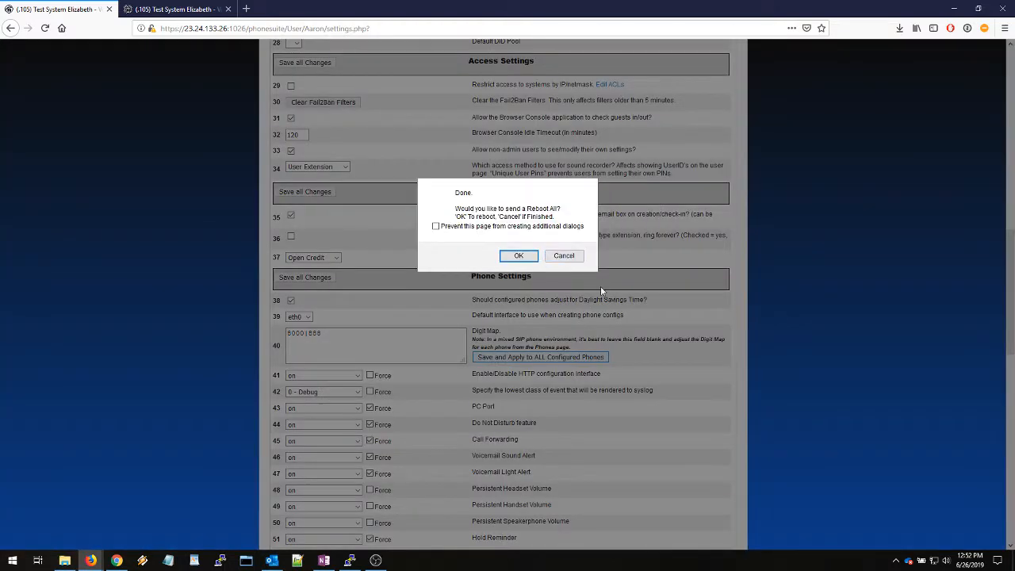
pyautogui.click(563, 255)
pyautogui.click(606, 244)
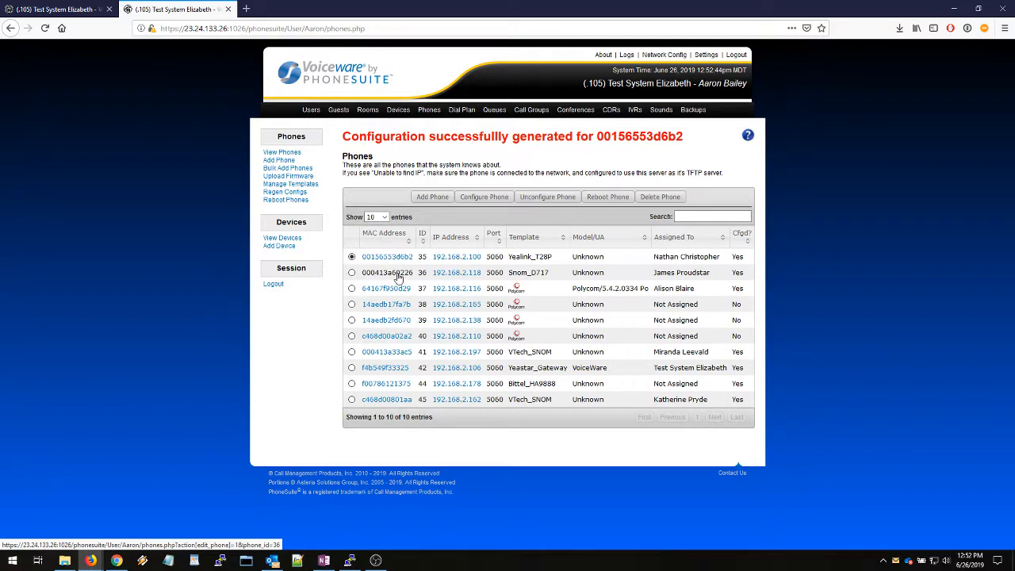
# Compare the Snom_D717 phone's Digitmap with the global Digit Map in the system settings
pyautogui.click(398, 274)
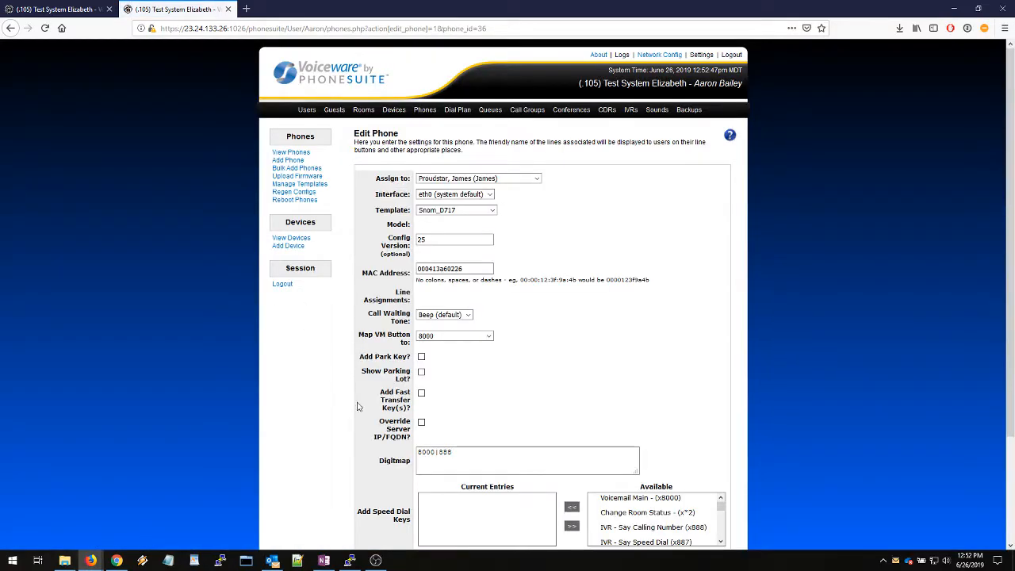
pyautogui.tripleClick(438, 458)
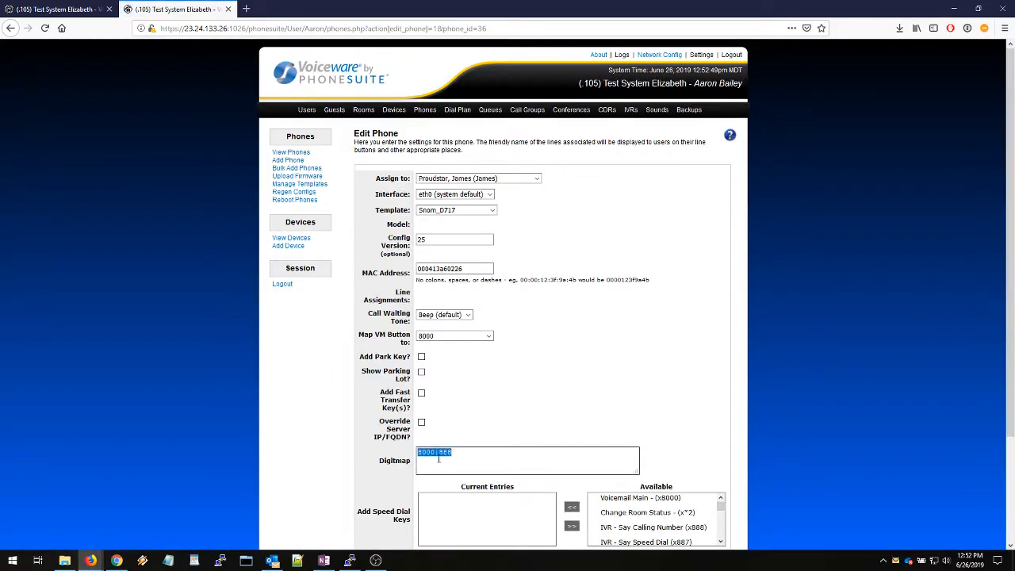
pyautogui.scroll(-3, 425, 360)
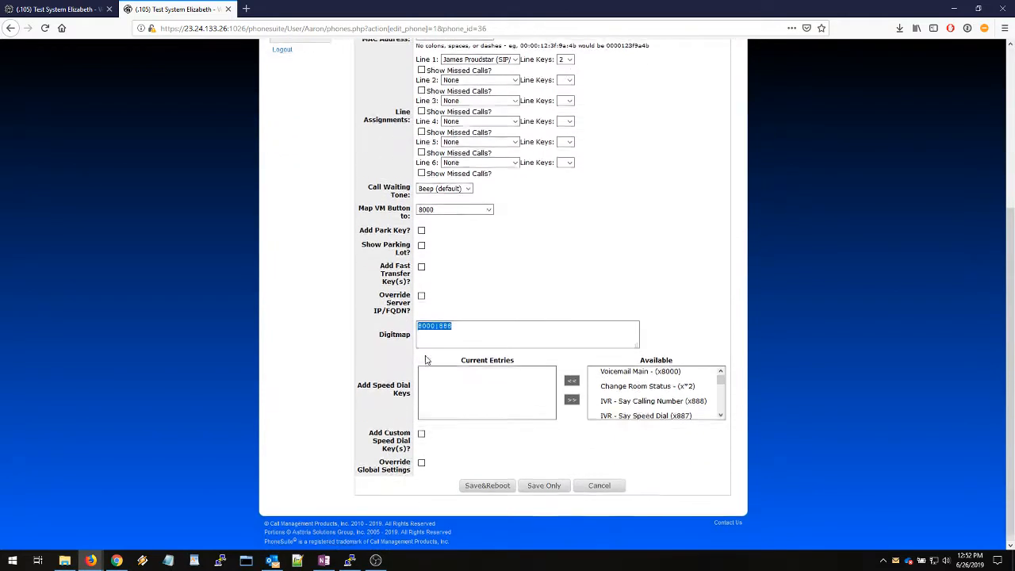
pyautogui.click(65, 11)
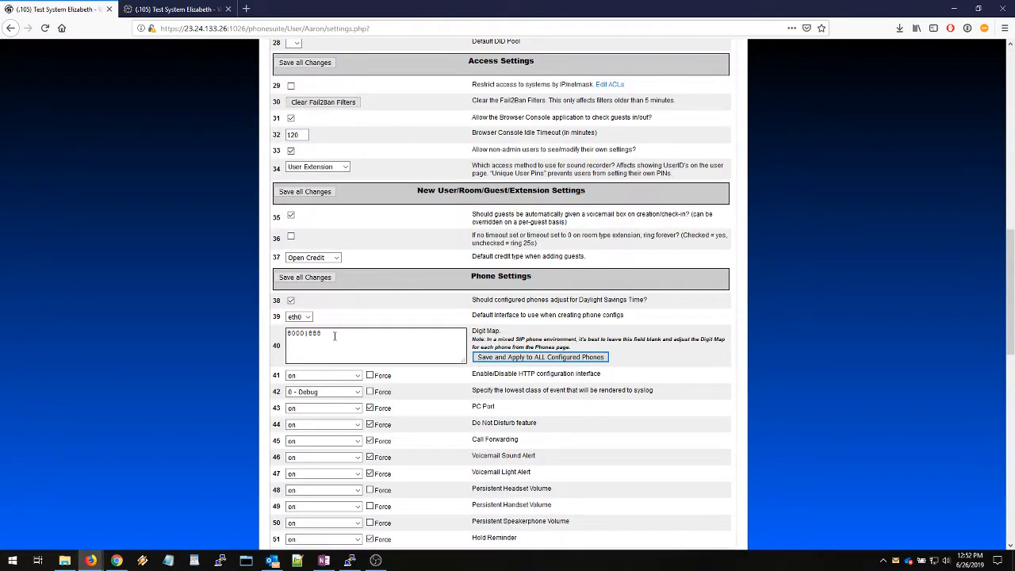
pyautogui.moveTo(334, 335); pyautogui.dragTo(287, 333)
pyautogui.click(182, 9)
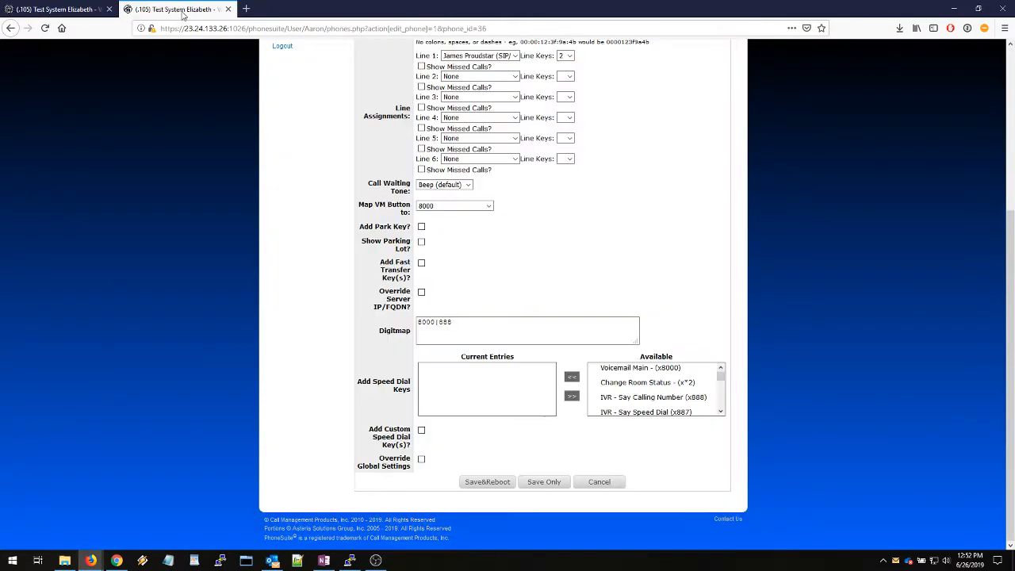
# Leave the Snom_D717 phone's settings without saving, and clear the Yealink_T28P phone's Digitmap, saving it without rebooting the phone
pyautogui.click(585, 482)
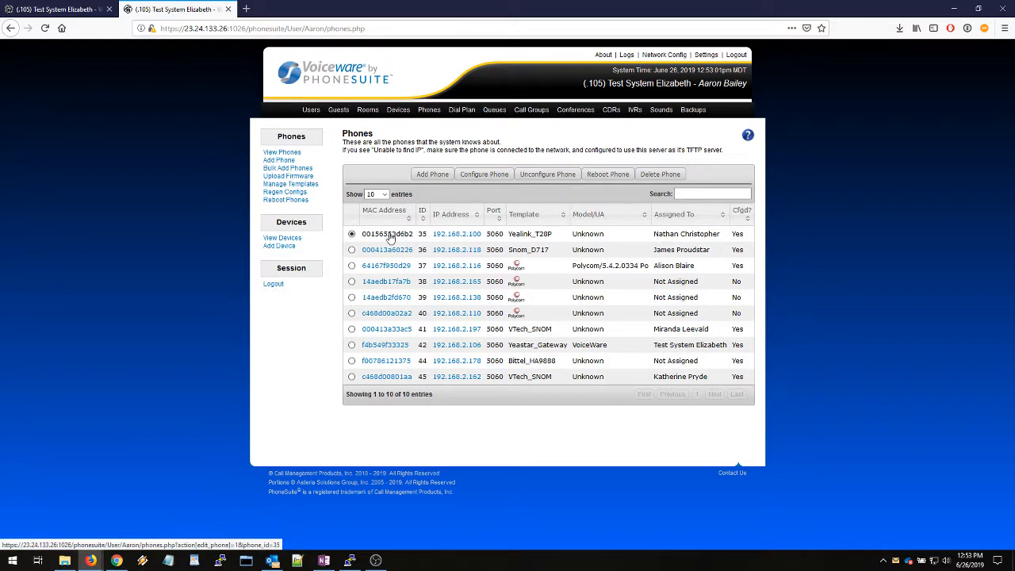
pyautogui.click(389, 236)
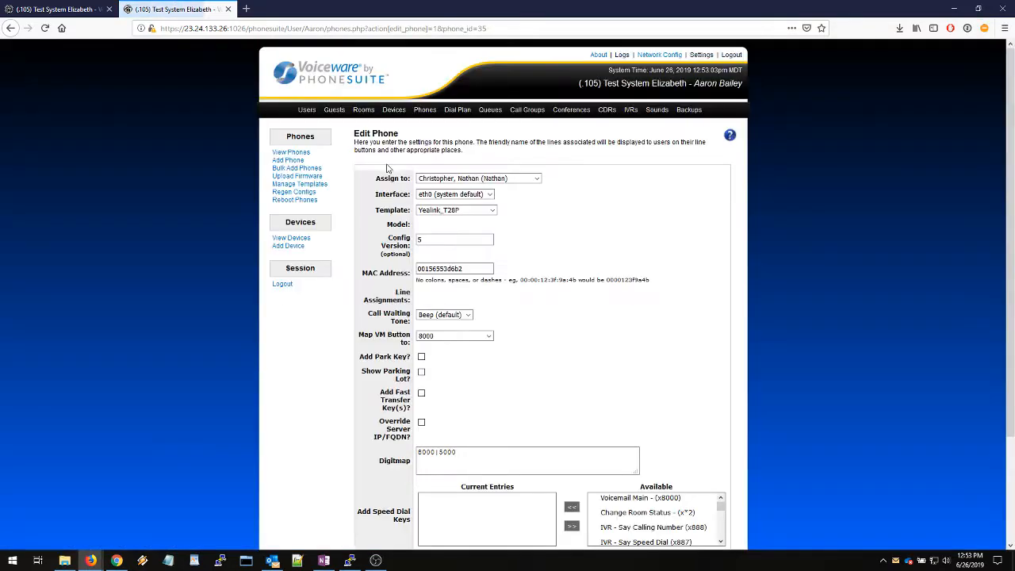
pyautogui.scroll(-1, 376, 317)
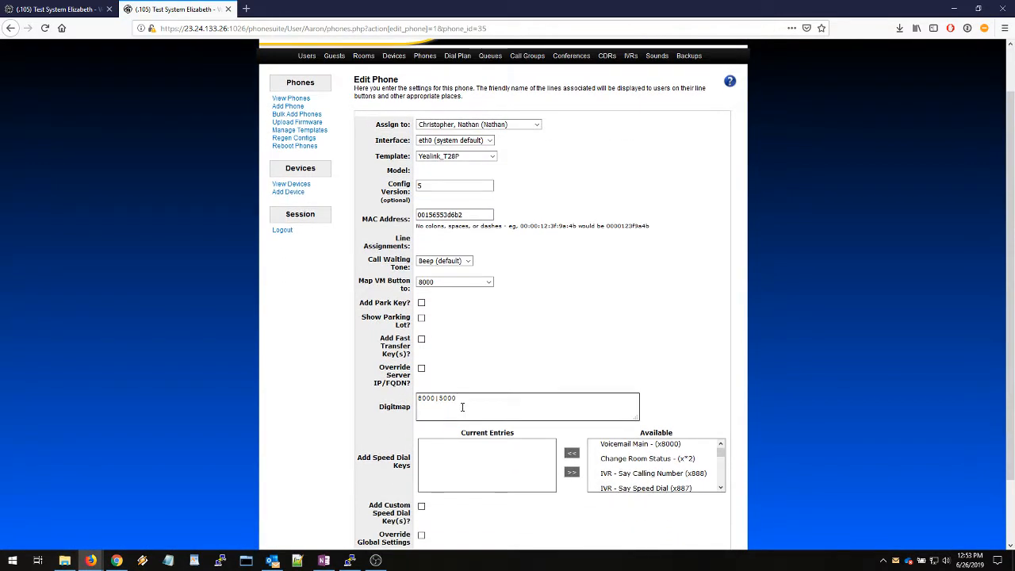
pyautogui.moveTo(463, 404); pyautogui.dragTo(383, 395)
pyautogui.scroll(-4, 380, 398)
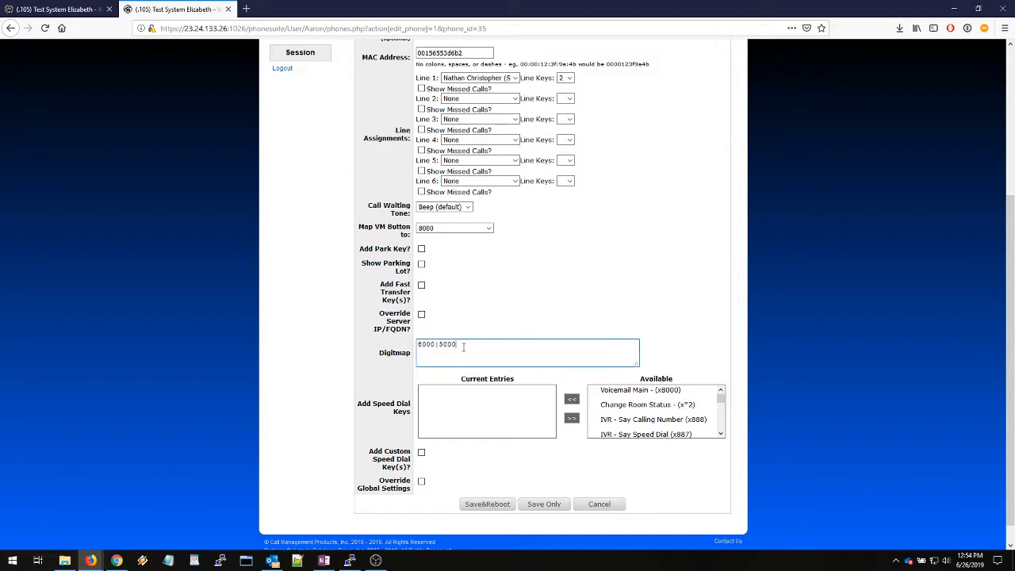
pyautogui.press('Delete')
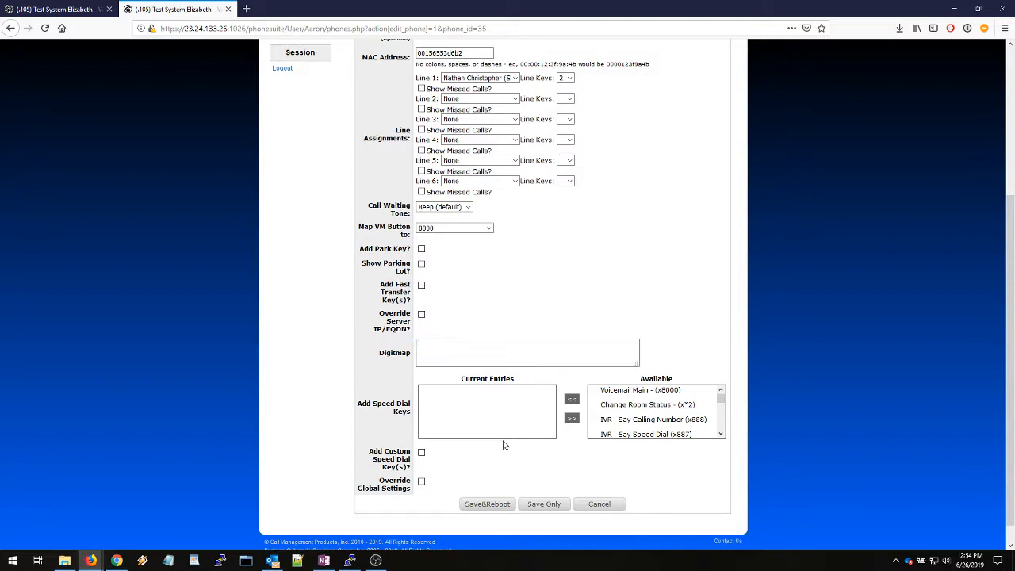
pyautogui.click(544, 503)
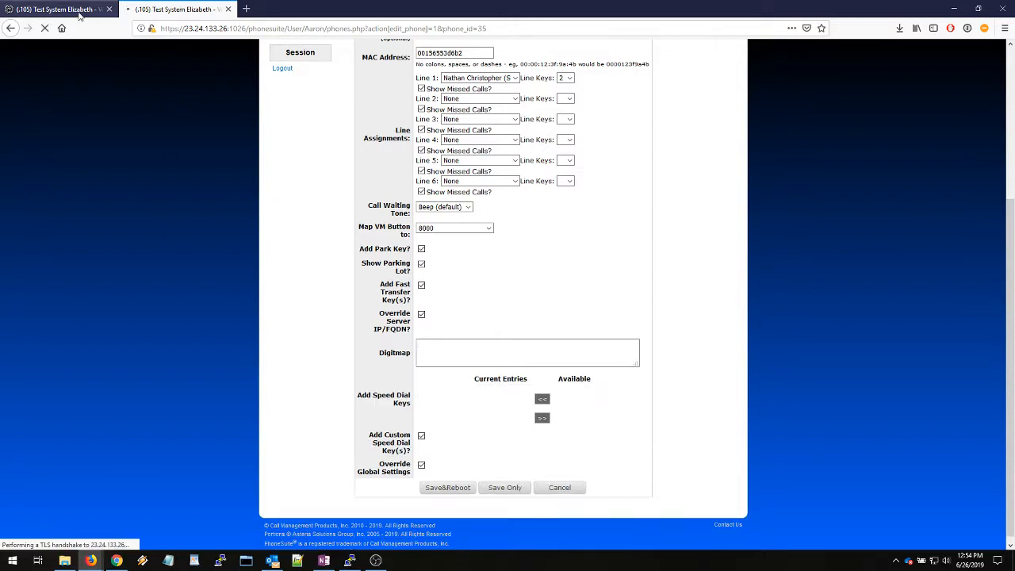
# Clear the global Digit Map field in the system settings
pyautogui.click(79, 12)
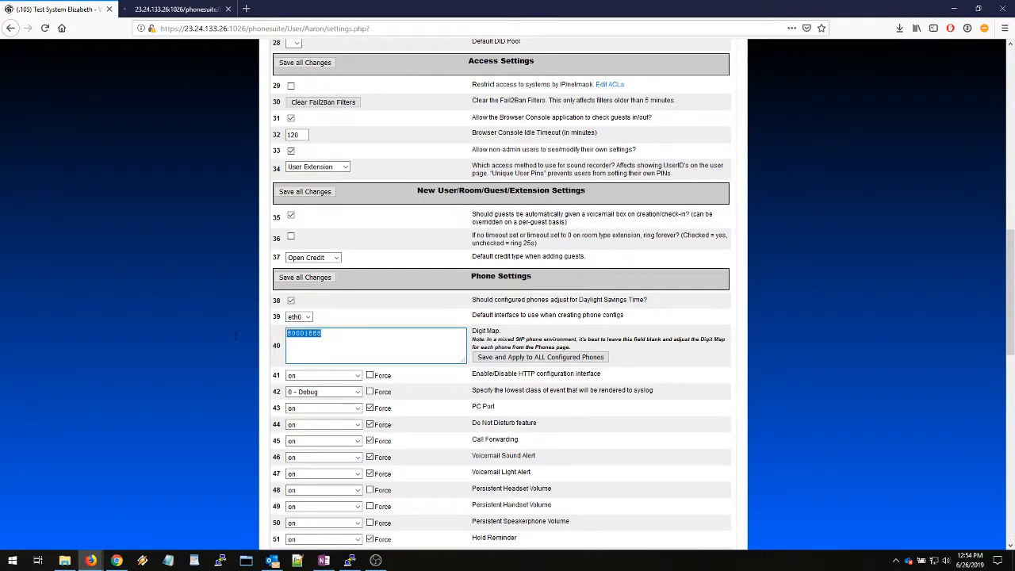
pyautogui.press('Delete')
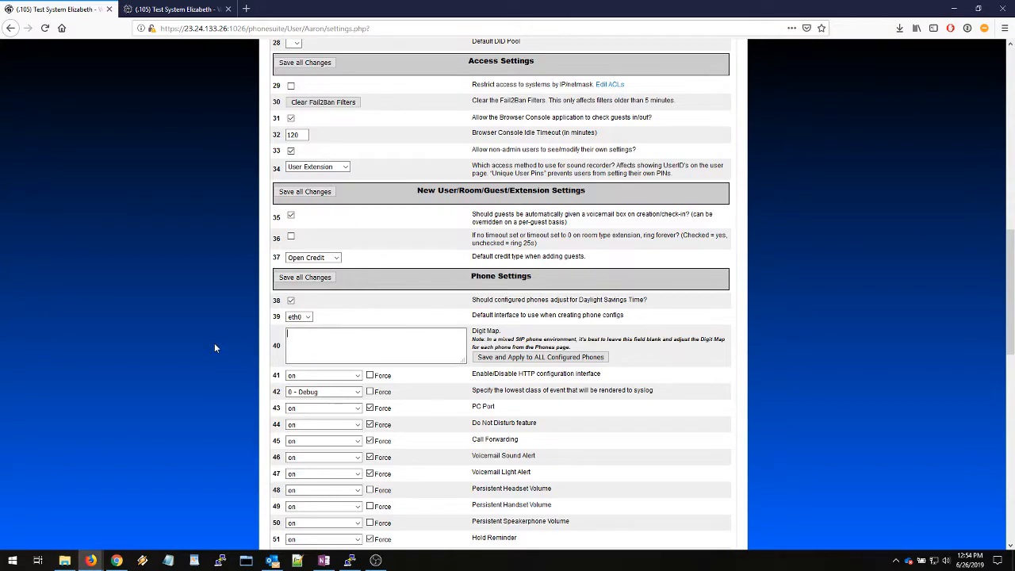
# Open the Settings page's help document and find the sample digit maps listed before item 41
pyautogui.scroll(10, 214, 348)
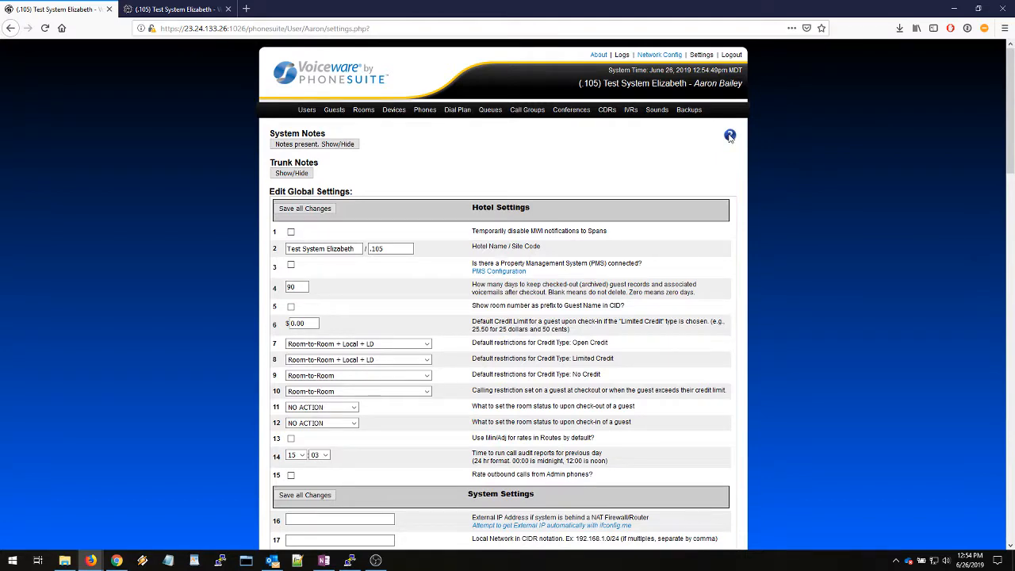
pyautogui.click(730, 135)
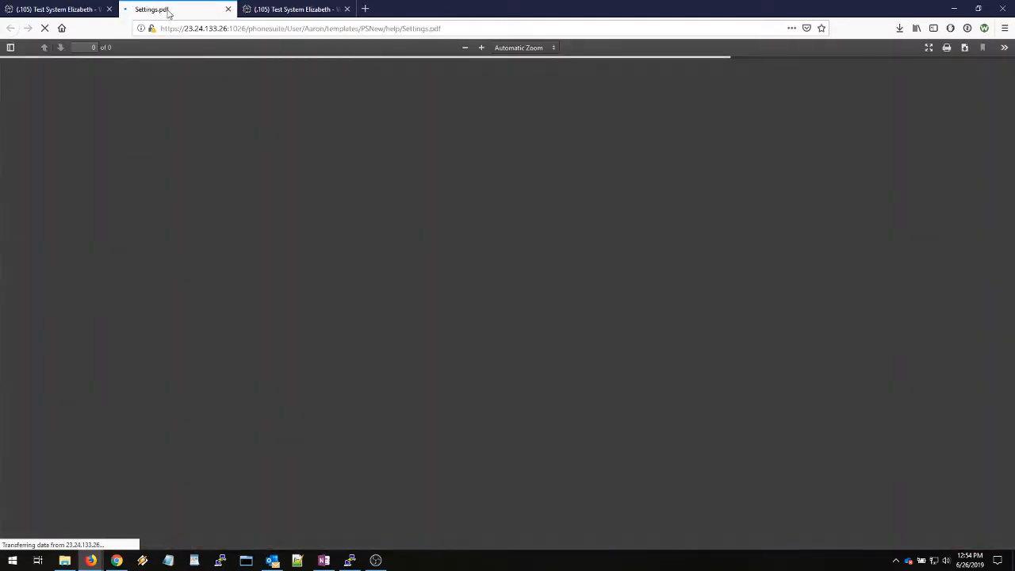
pyautogui.click(73, 10)
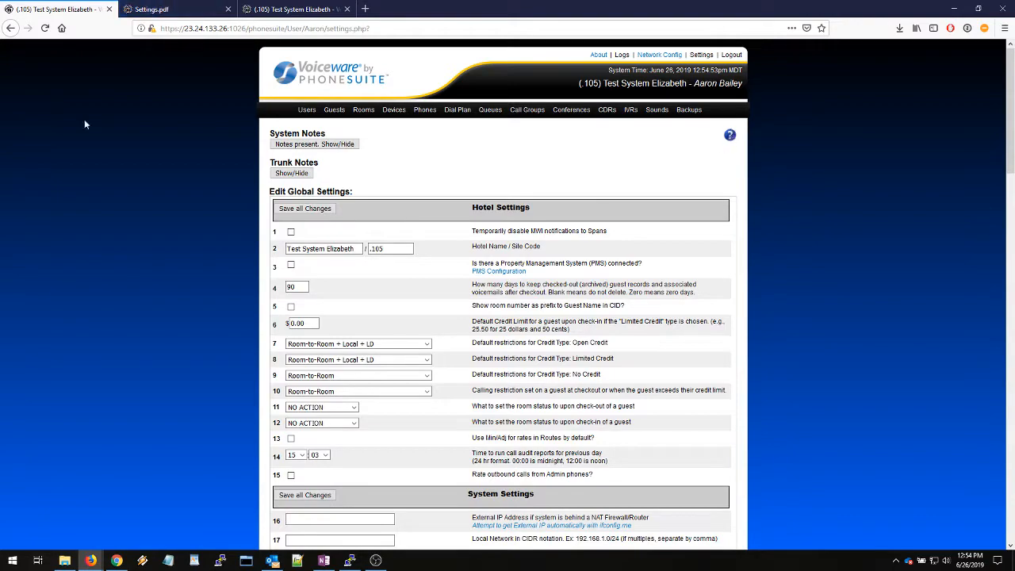
pyautogui.hotkey('ctrl', 'Tab')
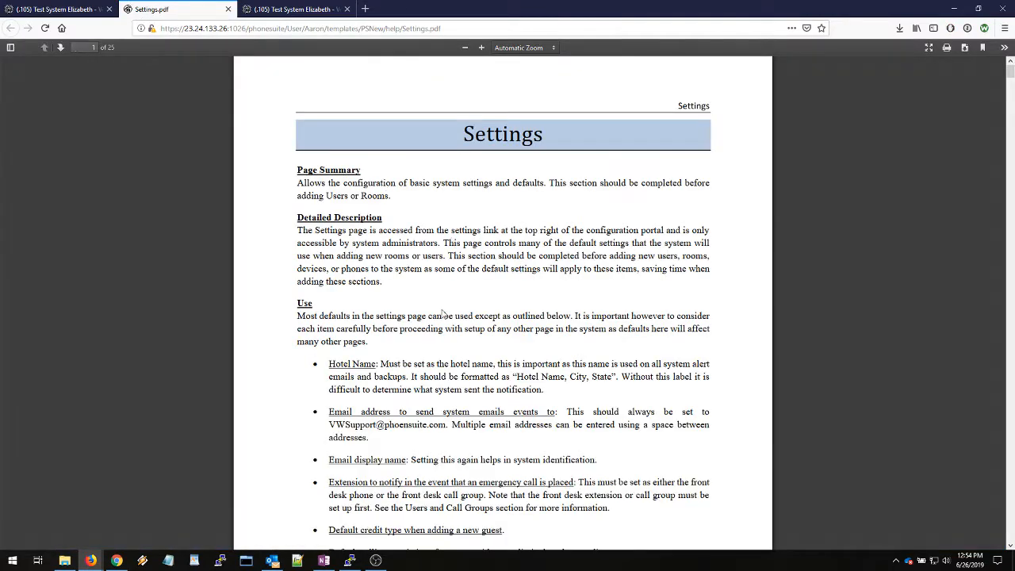
pyautogui.scroll(-15, 444, 315)
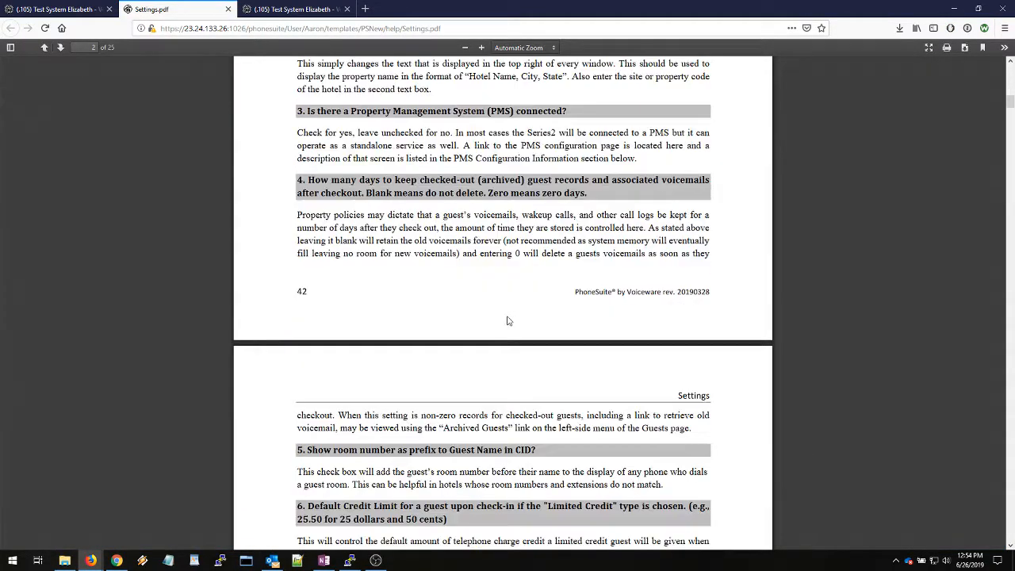
pyautogui.scroll(-15, 508, 320)
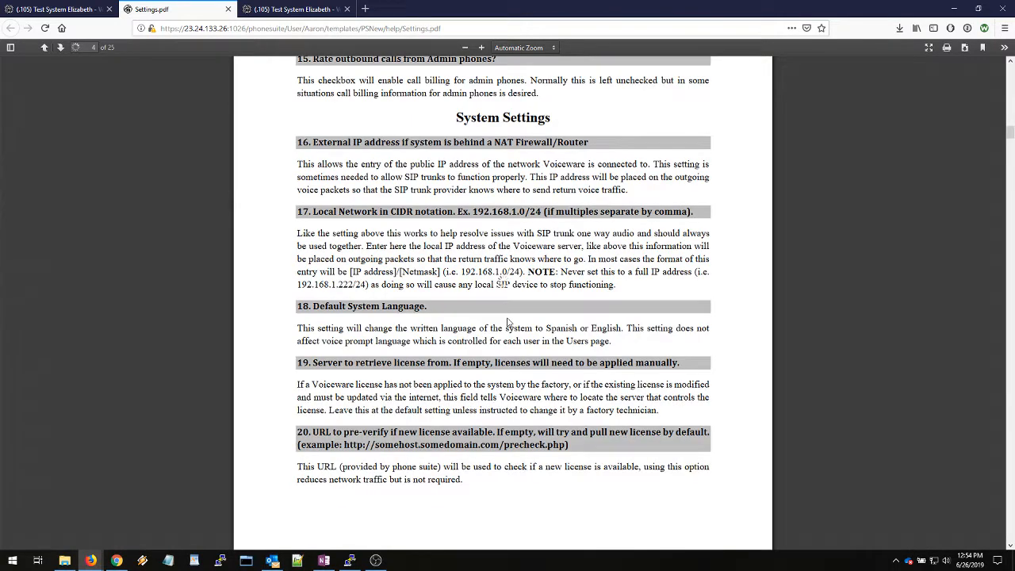
pyautogui.scroll(-20, 508, 321)
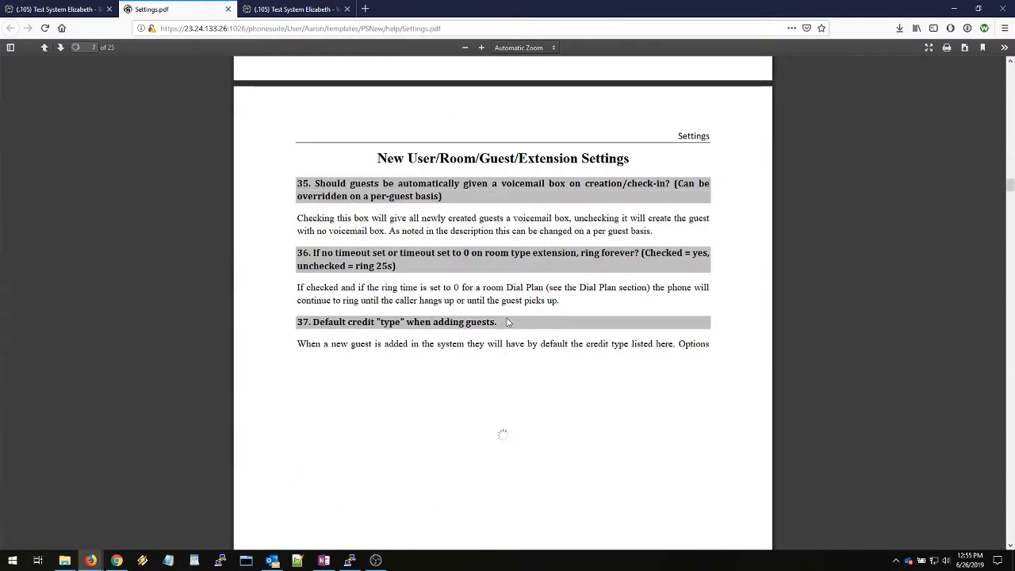
pyautogui.scroll(-10, 508, 322)
# Examine the sample Polycom 3 Digit, Polycom 4 Digit and Vtech digit maps, highlighting each in the help document
pyautogui.moveTo(297, 172); pyautogui.dragTo(630, 272)
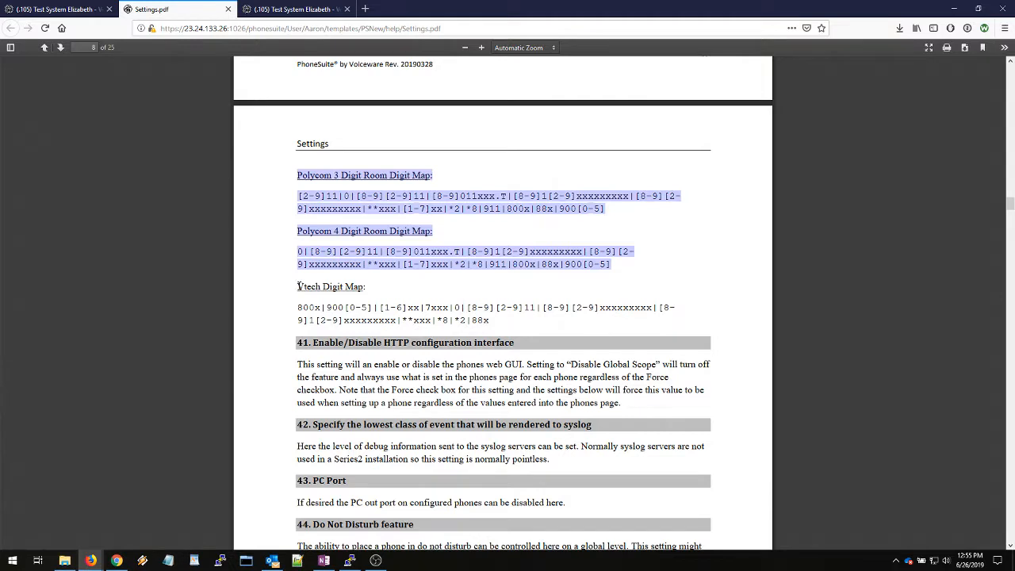
pyautogui.moveTo(299, 287); pyautogui.dragTo(498, 323)
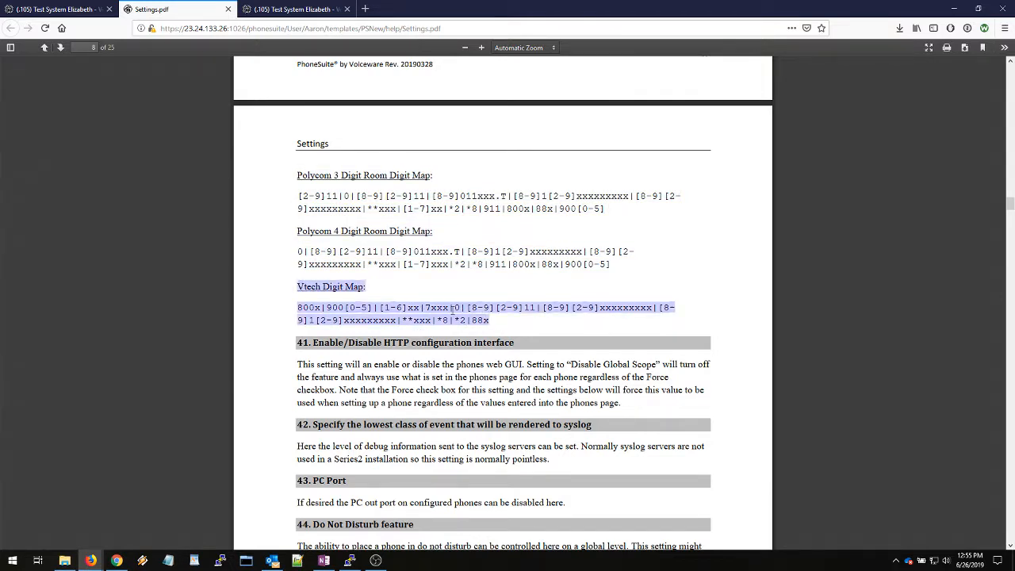
pyautogui.click(334, 295)
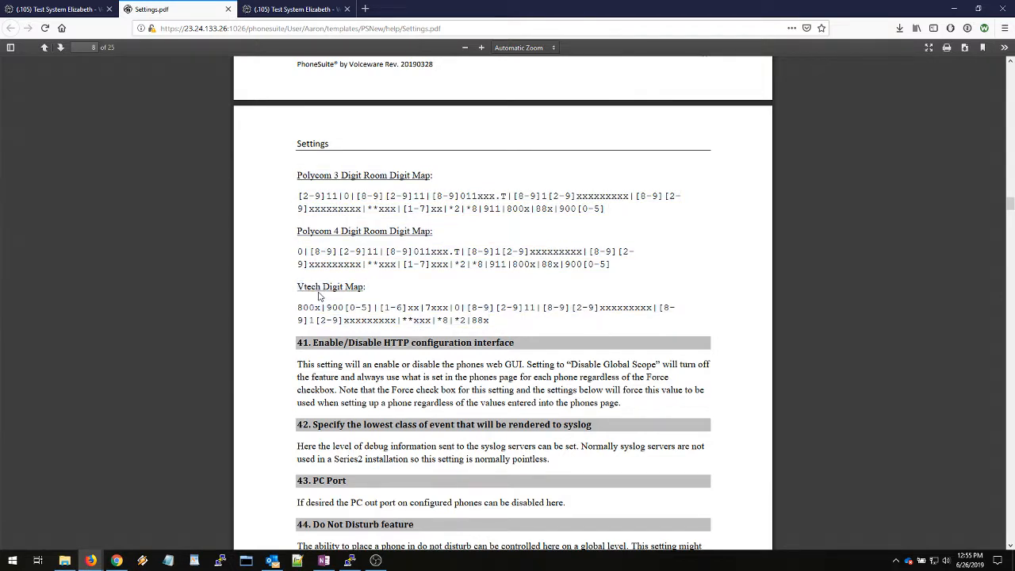
pyautogui.moveTo(298, 286); pyautogui.dragTo(522, 328)
pyautogui.click(464, 309)
pyautogui.moveTo(299, 250); pyautogui.dragTo(617, 268)
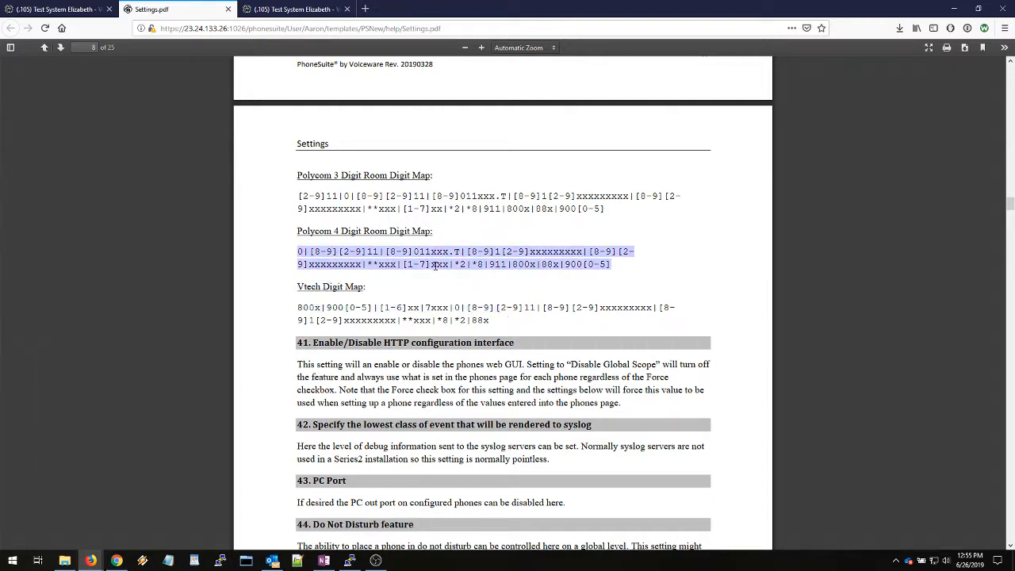